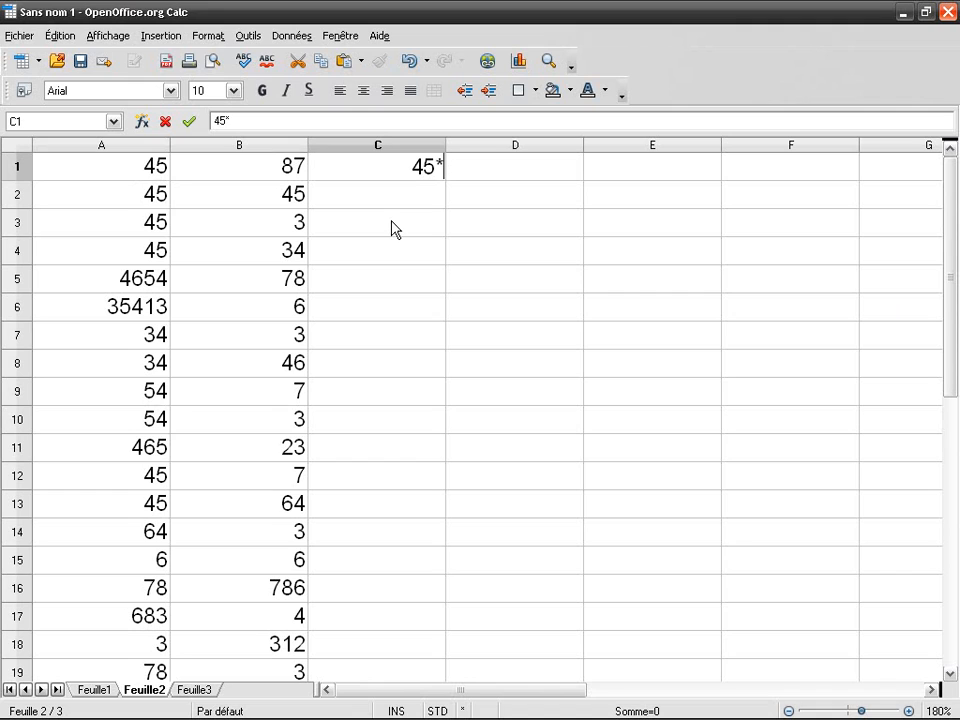
Step: Turn the 45*87 entry in C1 into the formula =45*87 and display results instead of formulas
{"action": "key", "text": "Return"}
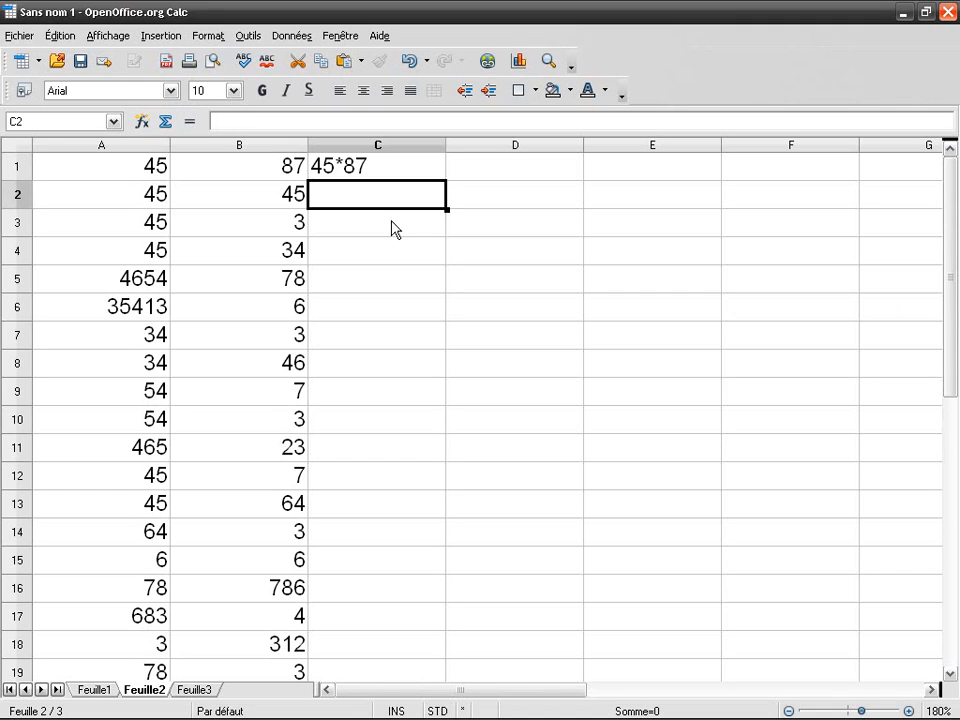
{"action": "key", "text": "Up"}
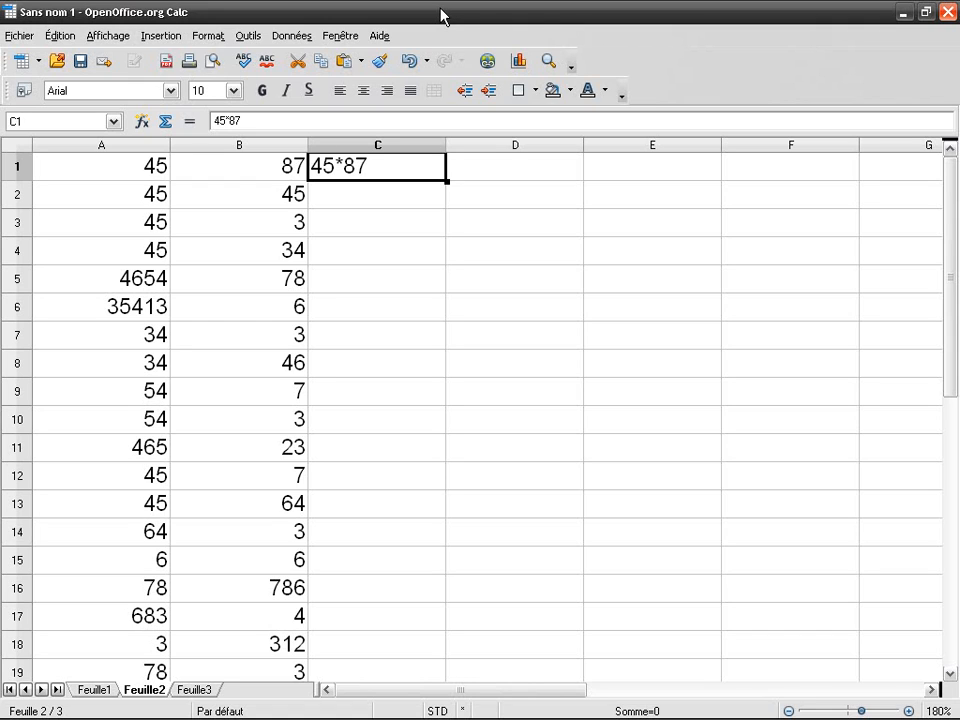
{"action": "key", "text": "F2"}
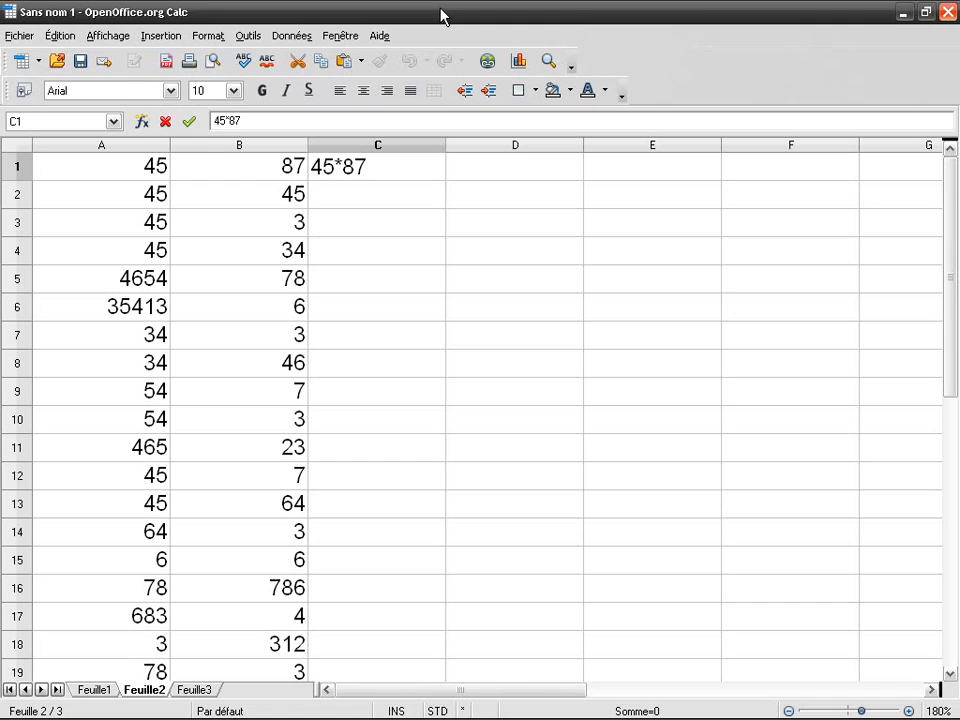
{"action": "key", "text": "Home"}
{"action": "type", "text": "="}
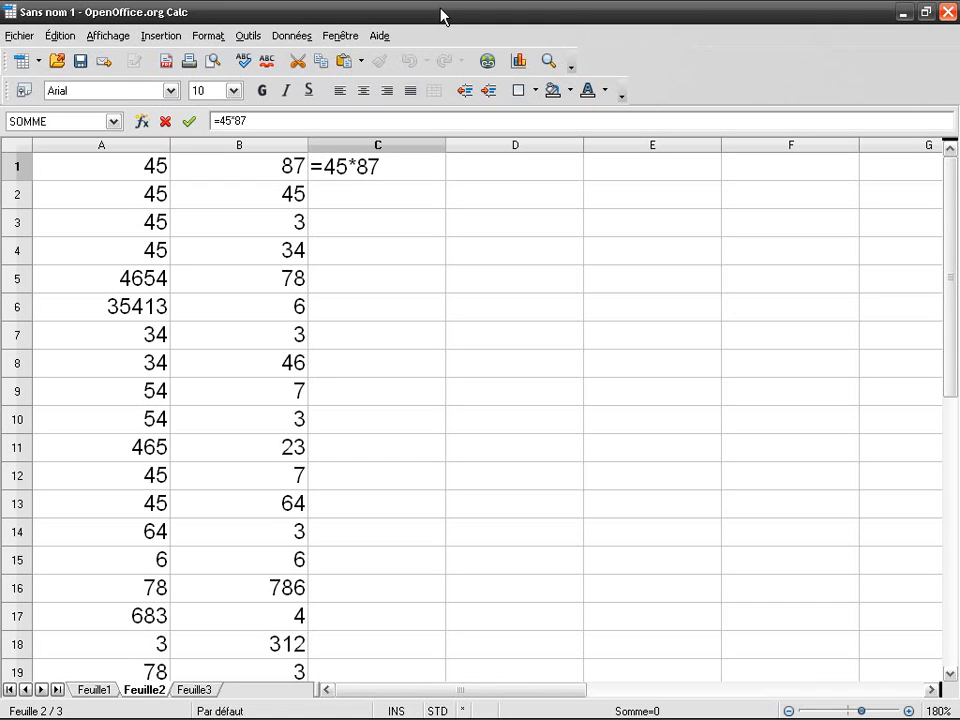
{"action": "key", "text": "Return"}
{"action": "key", "text": "Up"}
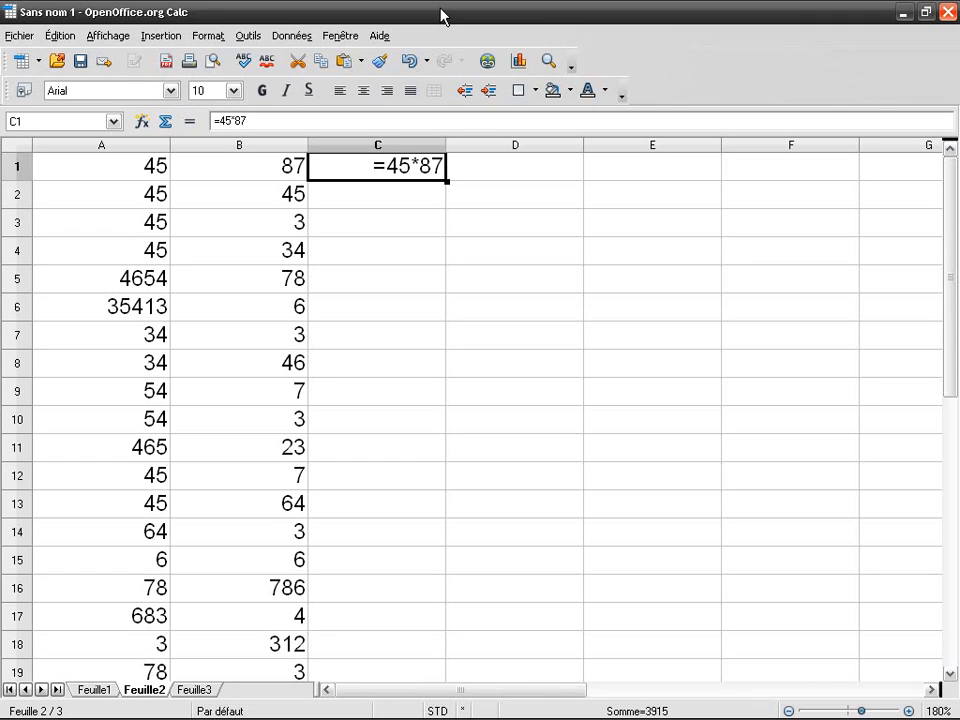
{"action": "key", "text": "ctrl+grave"}
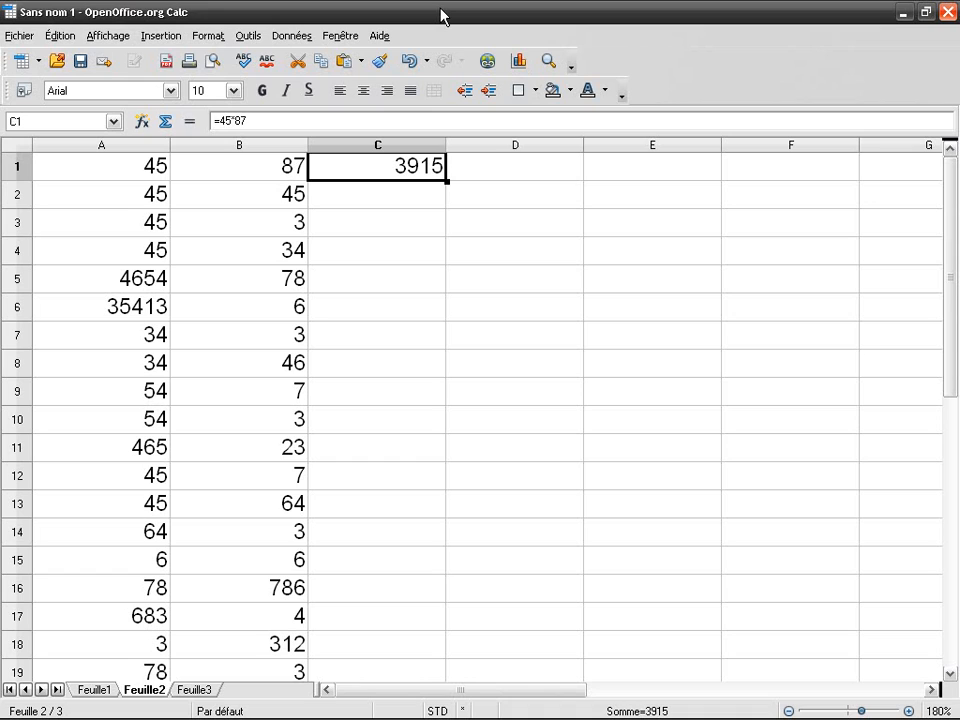
Step: Enter the formulas =45*45 in C2 and =45*3 in C3
{"action": "key", "text": "Down"}
{"action": "type", "text": "="}
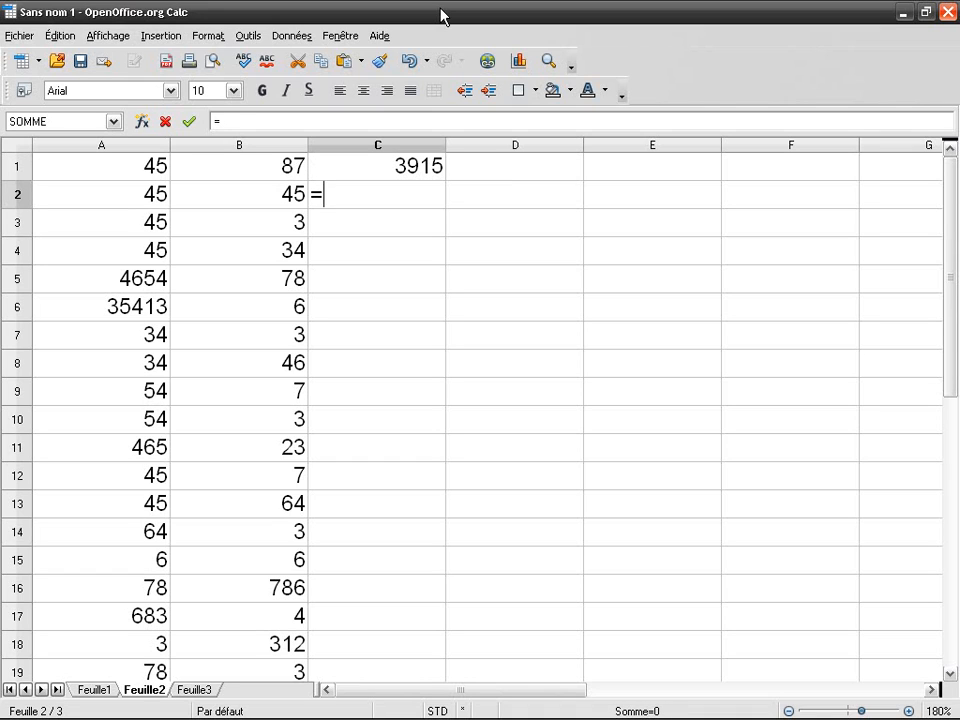
{"action": "type", "text": "45*45"}
{"action": "key", "text": "Return"}
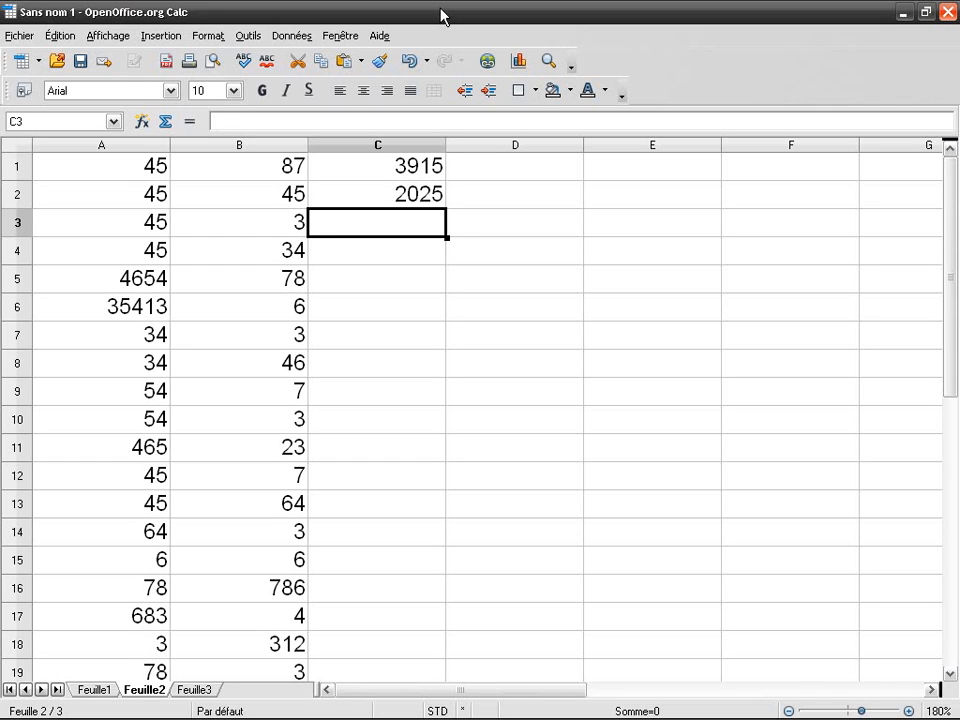
{"action": "type", "text": "=45*3"}
{"action": "key", "text": "Return"}
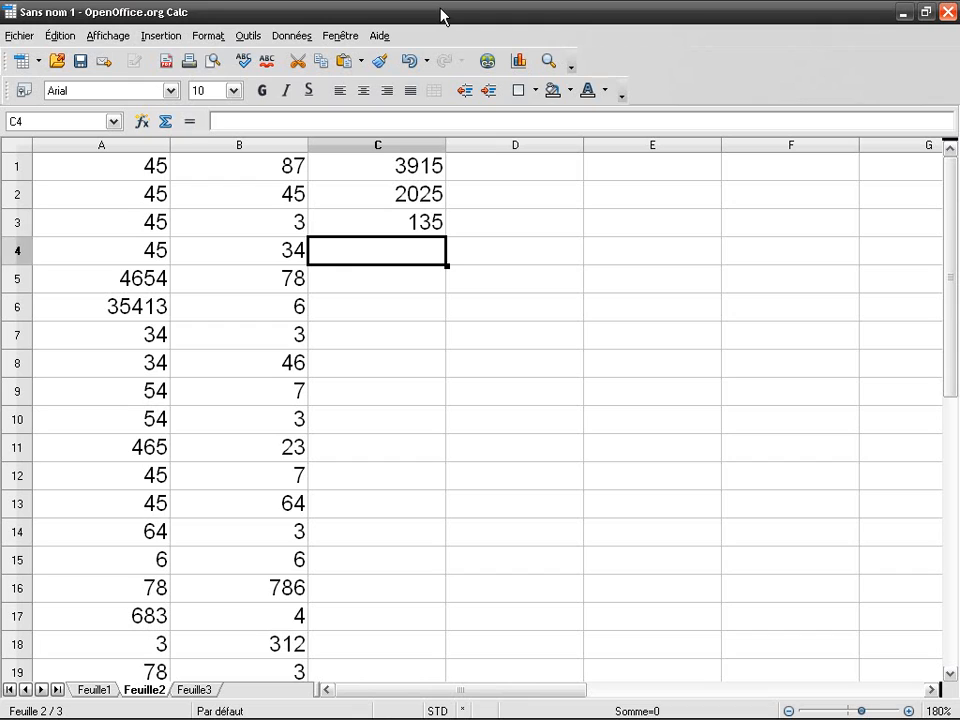
{"action": "key", "text": "Up"}
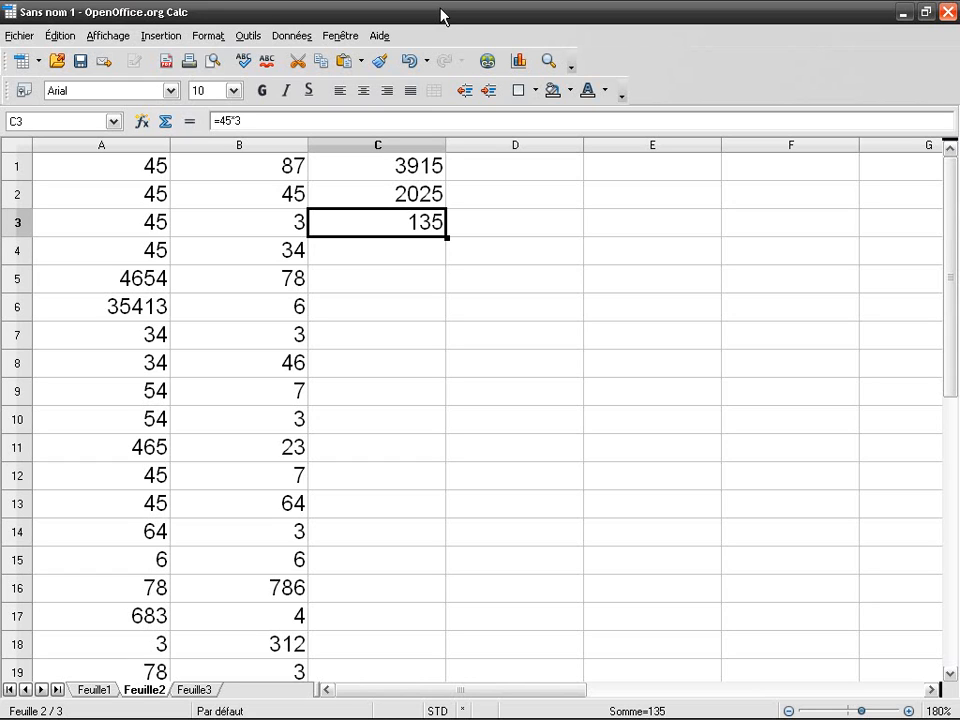
Step: Check how far the data rows extend below the products already entered in column C
{"action": "scroll", "coordinate": [390, 350], "scroll_direction": "down", "scroll_amount": 4}
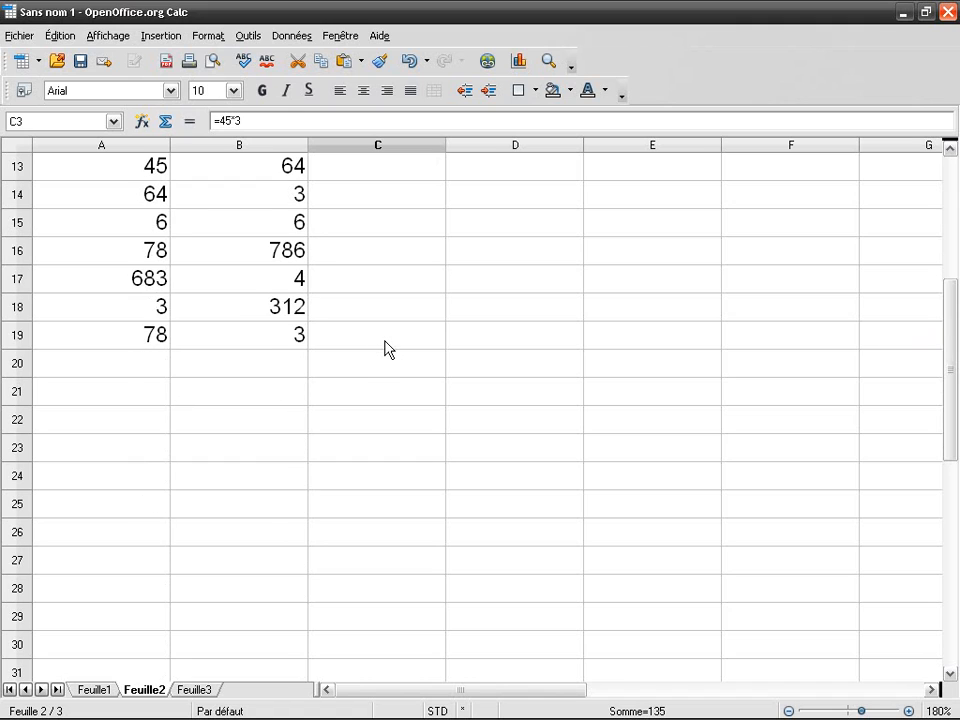
{"action": "left_click", "coordinate": [386, 347]}
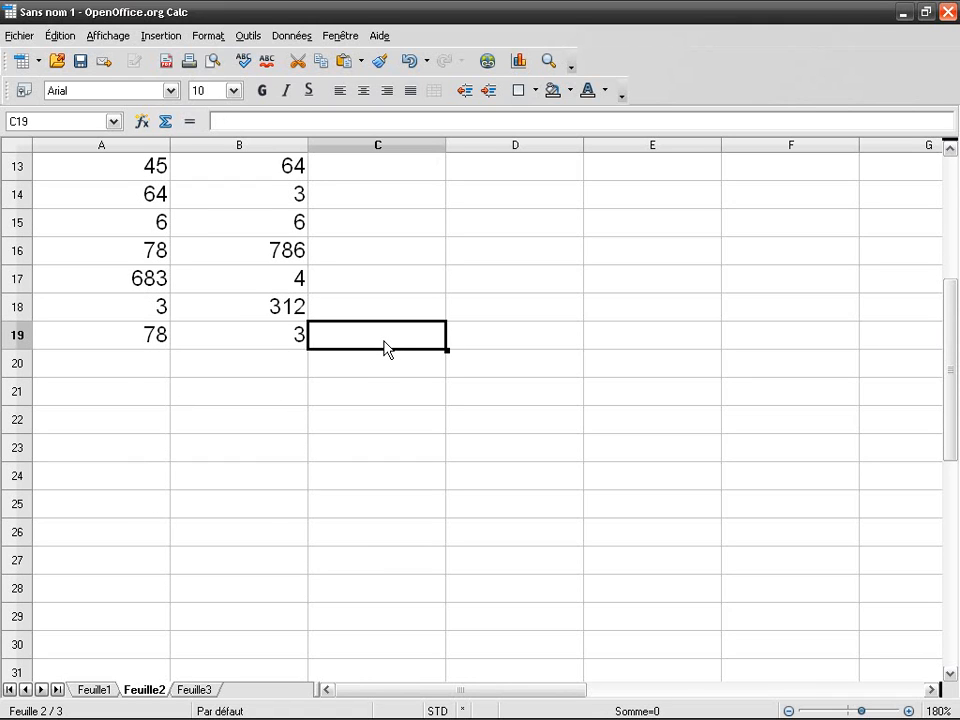
{"action": "scroll", "coordinate": [386, 347], "scroll_direction": "up", "scroll_amount": 4}
{"action": "left_click", "coordinate": [410, 263]}
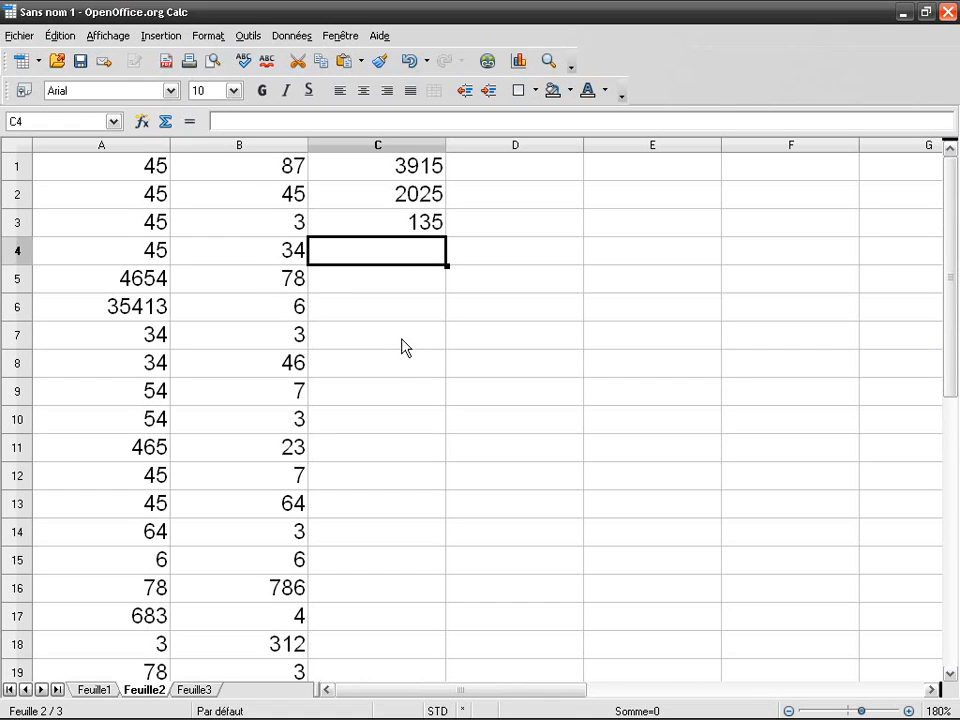
{"action": "left_click", "coordinate": [399, 281]}
{"action": "left_click", "coordinate": [399, 260]}
{"action": "left_click", "coordinate": [377, 168]}
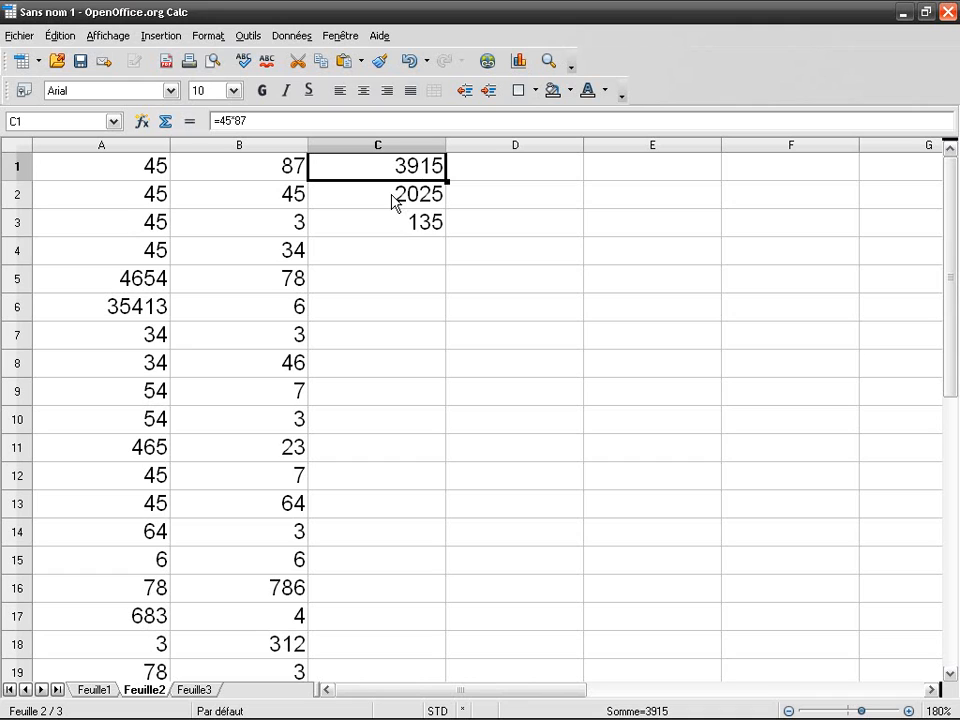
Step: Clear the literal-number formulas from C1:C3
{"action": "left_click", "coordinate": [395, 251]}
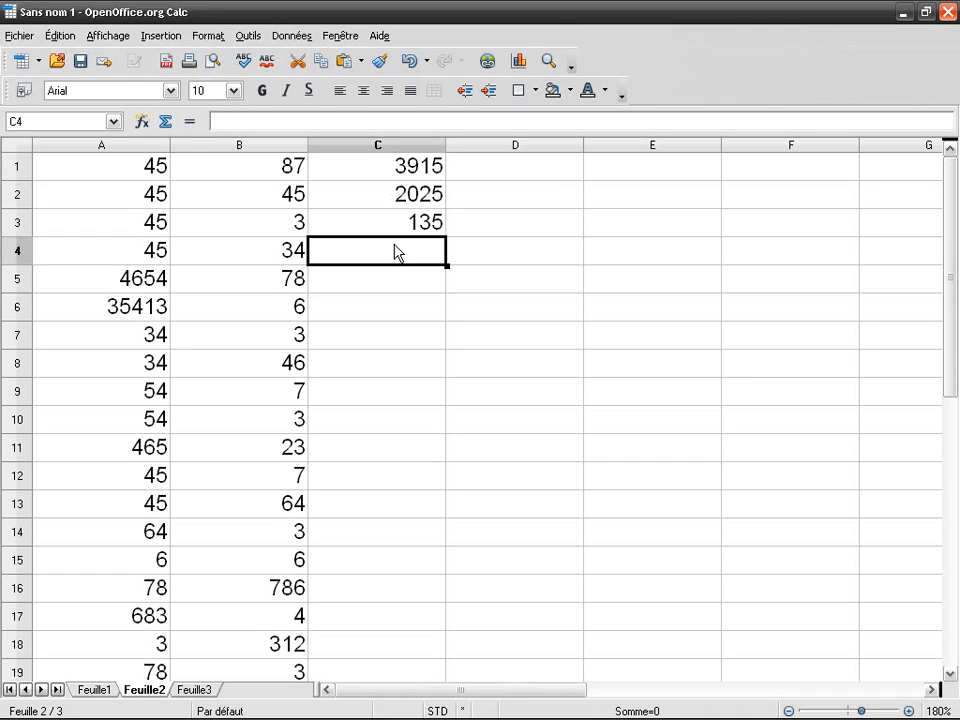
{"action": "key", "text": "Up"}
{"action": "key", "text": "Up"}
{"action": "key", "text": "Up"}
{"action": "key", "text": "shift+Down"}
{"action": "key", "text": "shift+Down"}
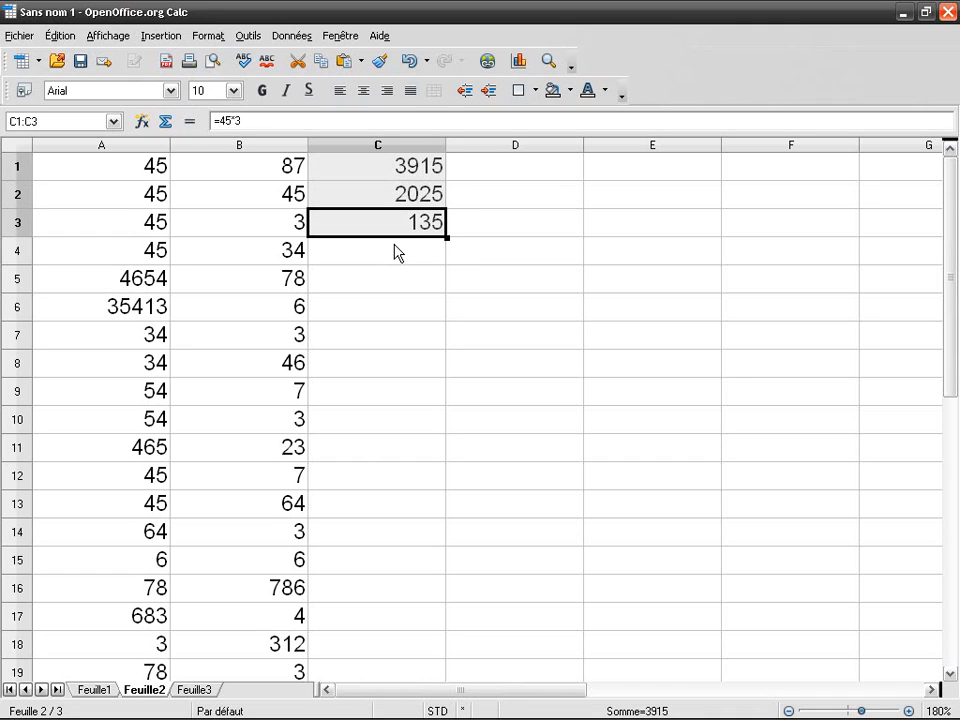
{"action": "key", "text": "BackSpace"}
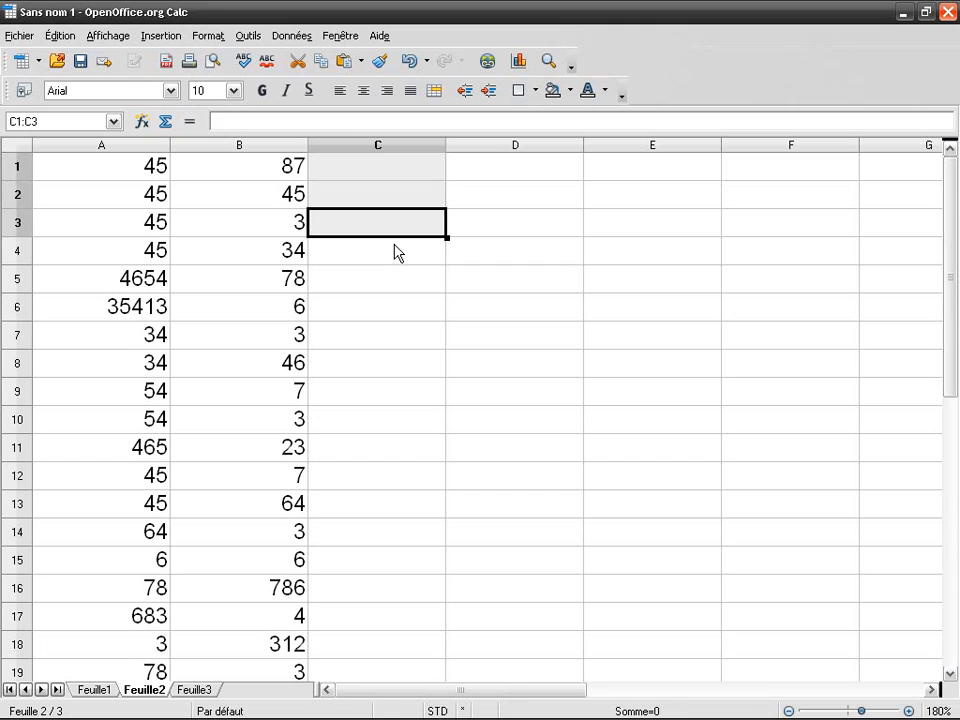
Step: Enter the cell-reference formula =A1*B1 in C1
{"action": "key", "text": "Up"}
{"action": "key", "text": "Up"}
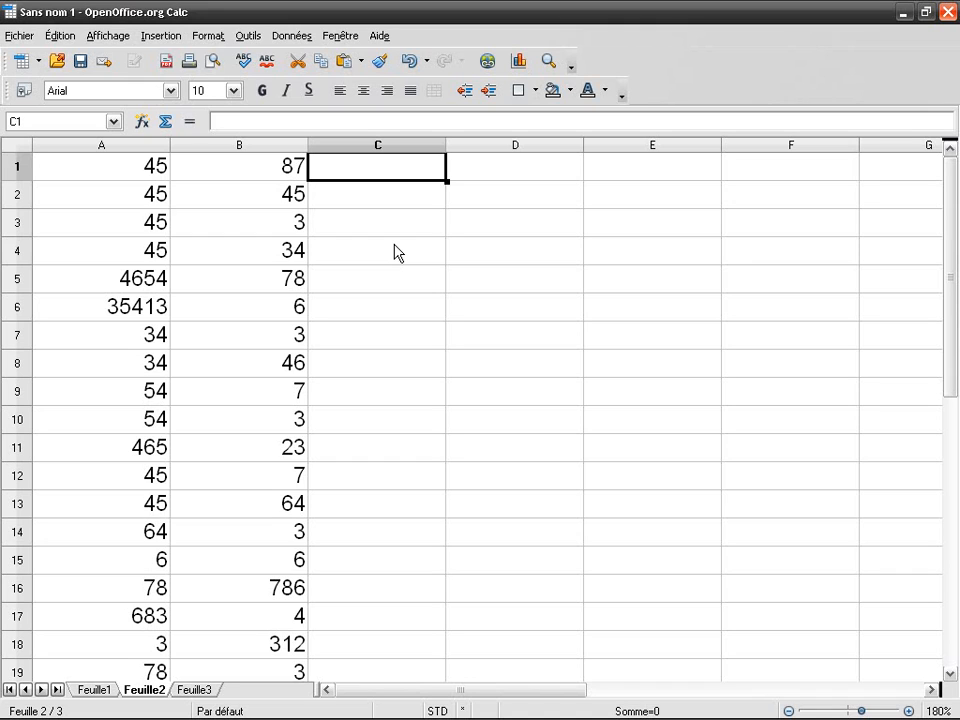
{"action": "type", "text": "="}
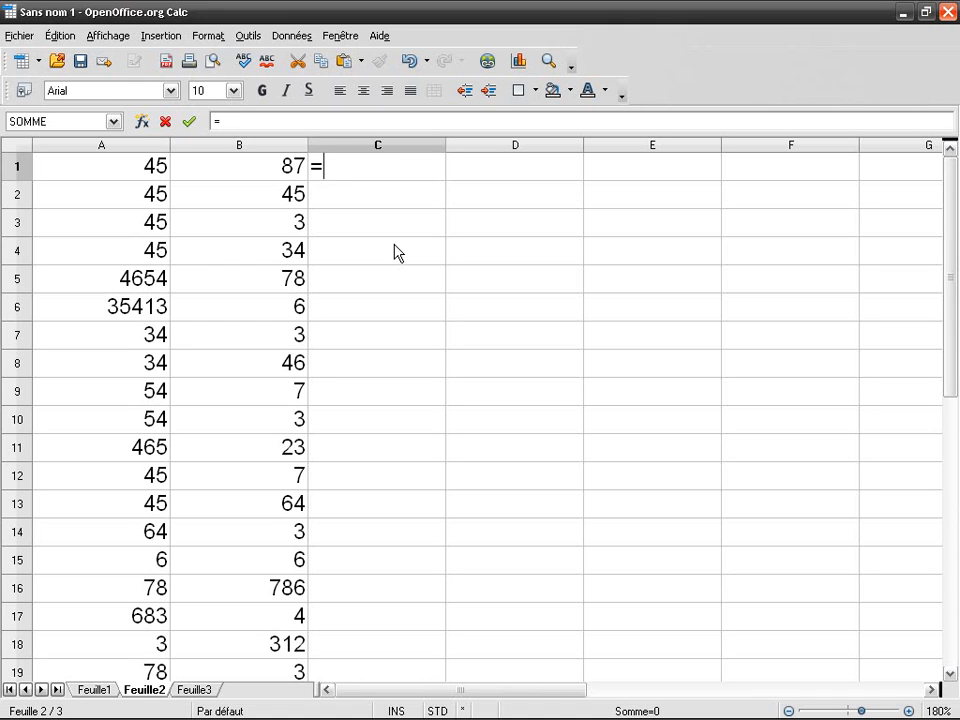
{"action": "type", "text": "a1"}
{"action": "type", "text": "*"}
{"action": "type", "text": "b1"}
{"action": "key", "text": "Return"}
{"action": "key", "text": "Up"}
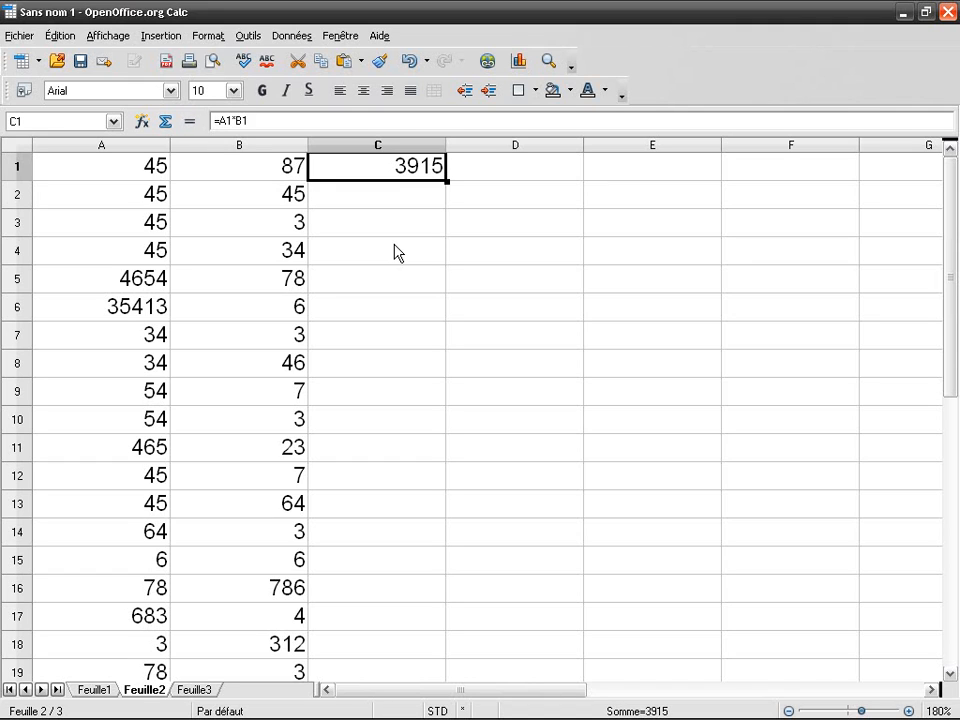
Step: Enter =45*87 in D1 to compare it with the formula in C1, and clear D1 again
{"action": "key", "text": "Right"}
{"action": "type", "text": "=45*87"}
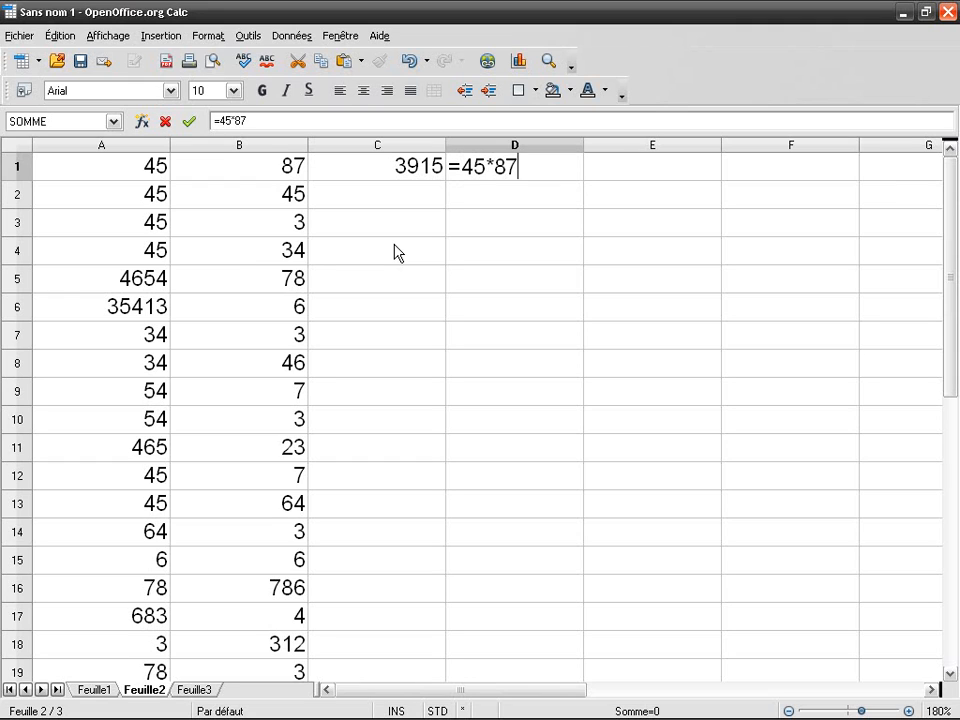
{"action": "key", "text": "Return"}
{"action": "key", "text": "Up"}
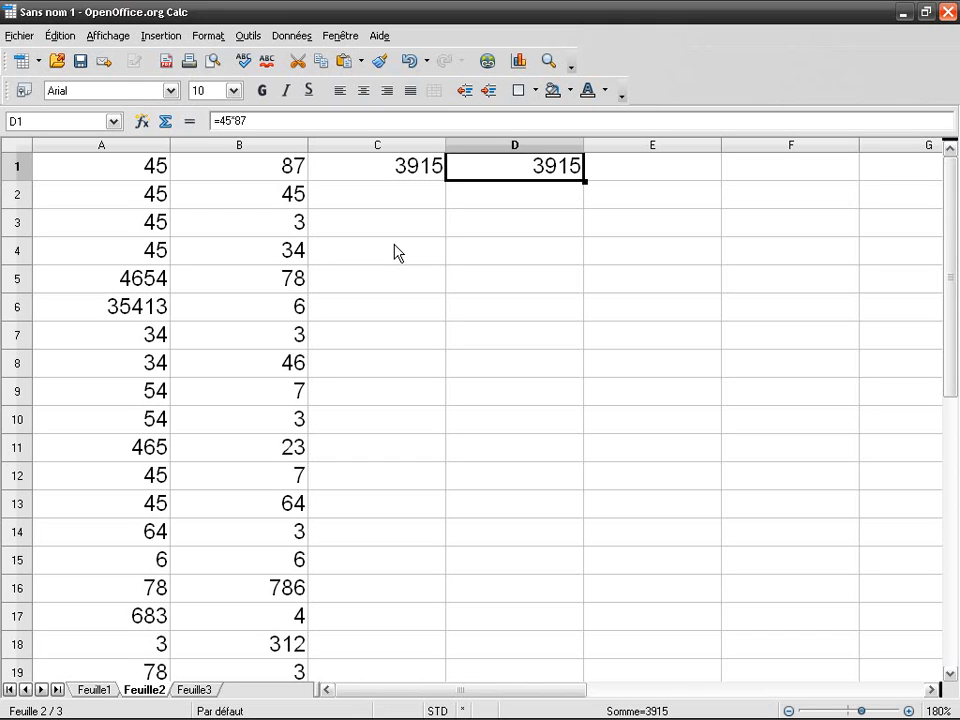
{"action": "key", "text": "Left"}
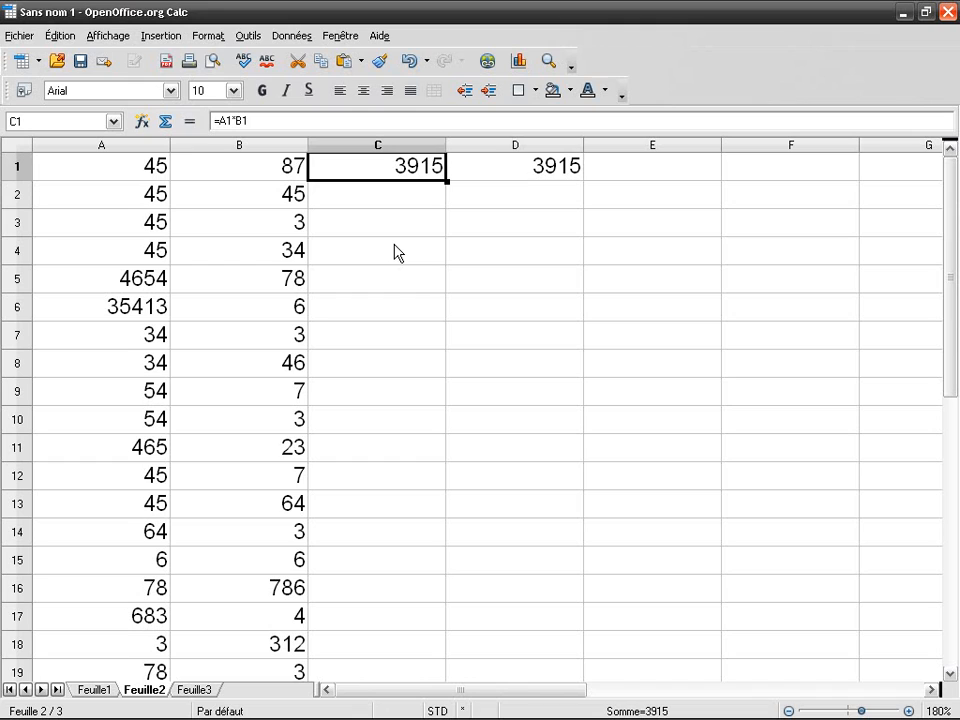
{"action": "key", "text": "Right"}
{"action": "key", "text": "Delete"}
Step: Go to C2 and display the formulas in the sheet instead of their results
{"action": "key", "text": "Left"}
{"action": "key", "text": "Down"}
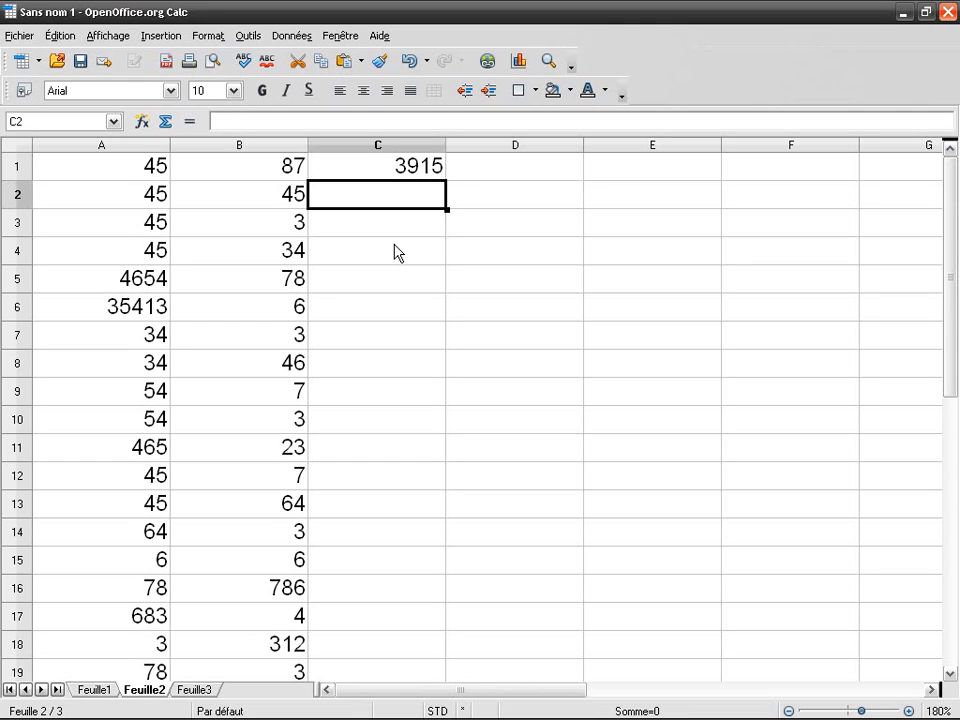
{"action": "key", "text": "ctrl+grave"}
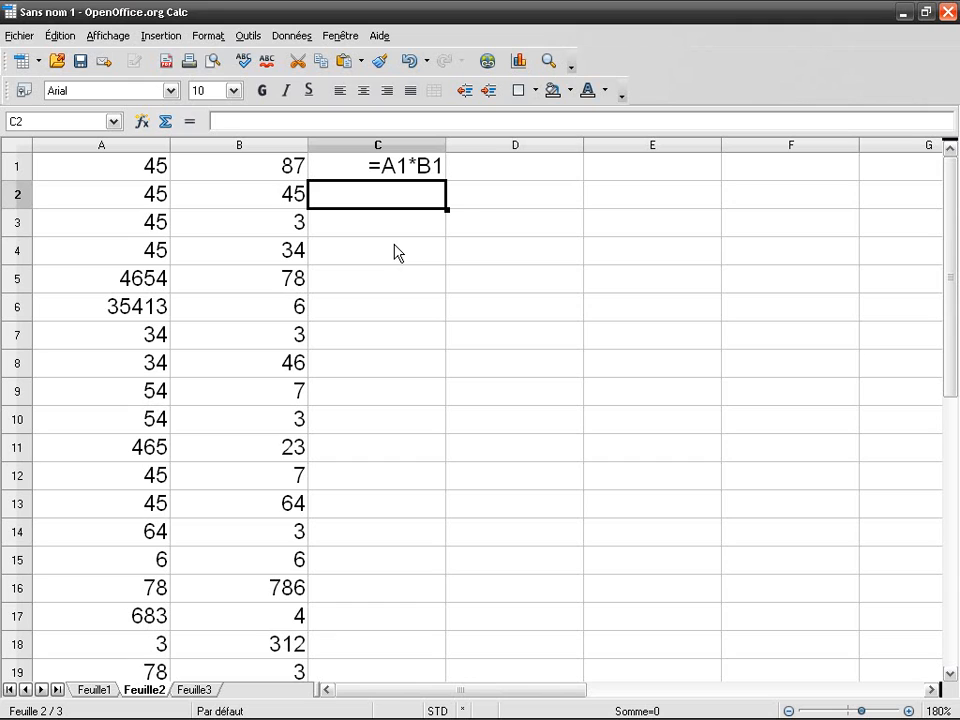
Step: Enter the formulas =A2*B2 in C2 and =A3*B3 in C3
{"action": "type", "text": "=a2*b2"}
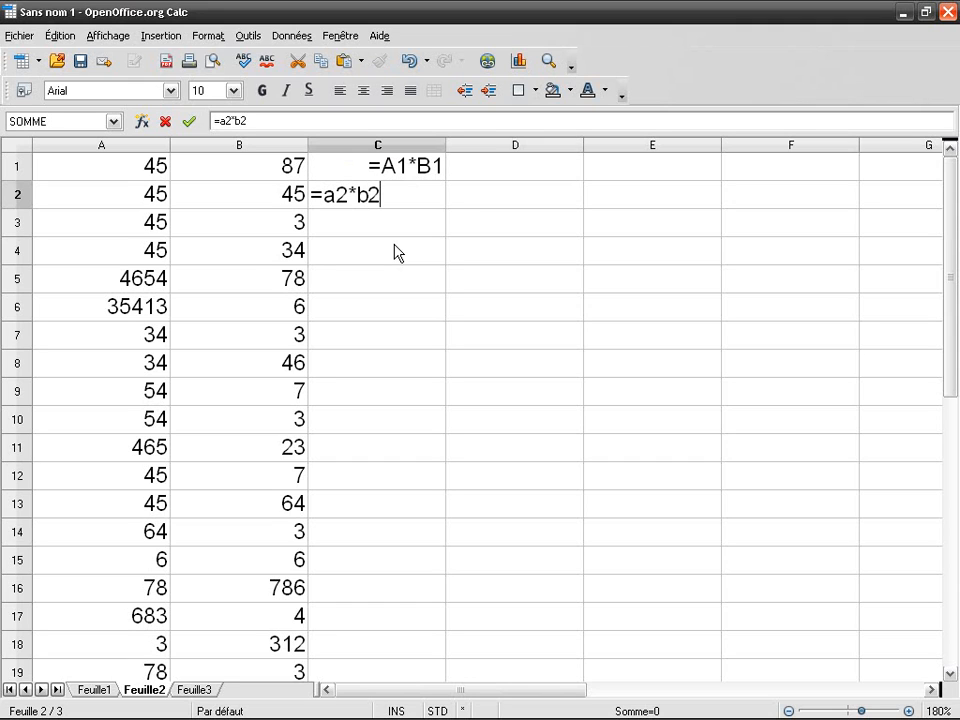
{"action": "key", "text": "Return"}
{"action": "type", "text": "=a3*b3"}
{"action": "key", "text": "Return"}
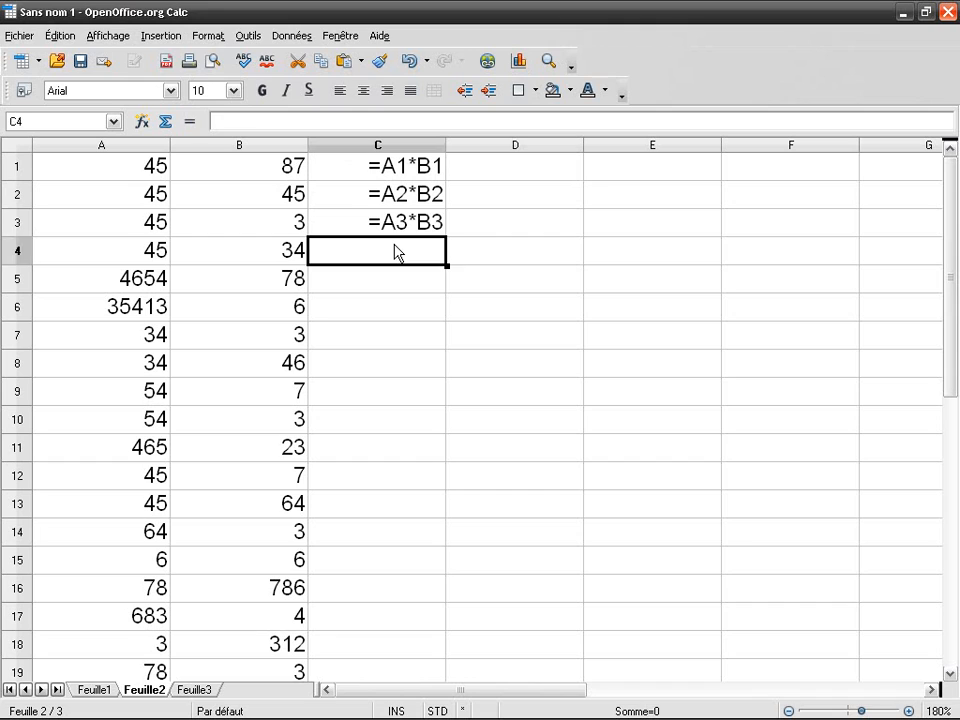
Step: Clear the manually entered formulas from C2 and C3
{"action": "key", "text": "Up"}
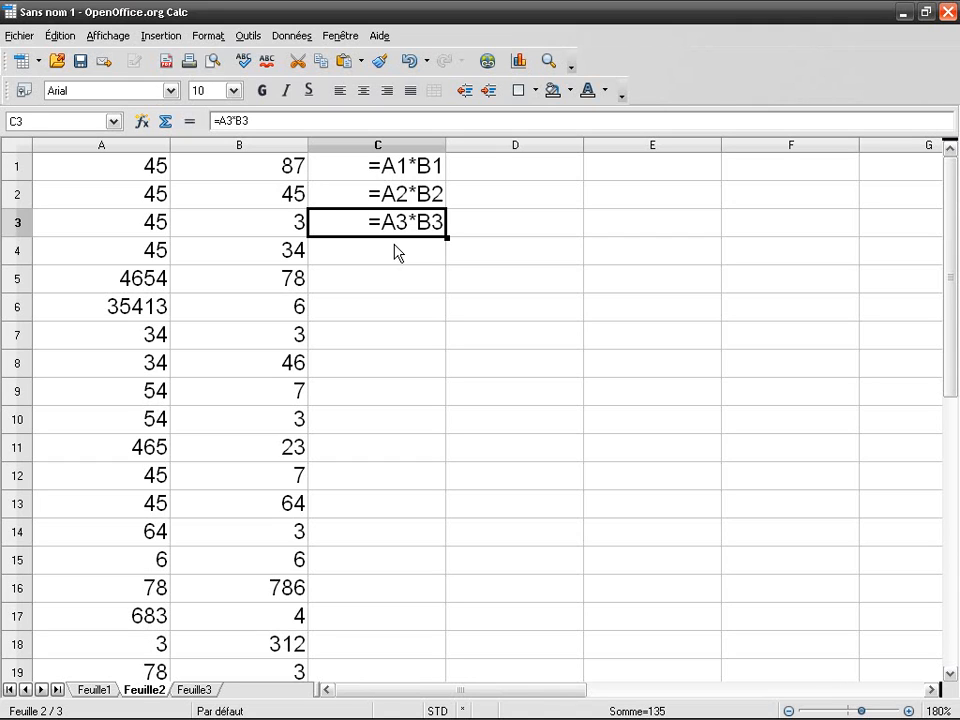
{"action": "key", "text": "shift+Up"}
{"action": "key", "text": "Delete"}
Step: Fill the formula in C1 down column C to C19 and review the copied formulas
{"action": "key", "text": "Up"}
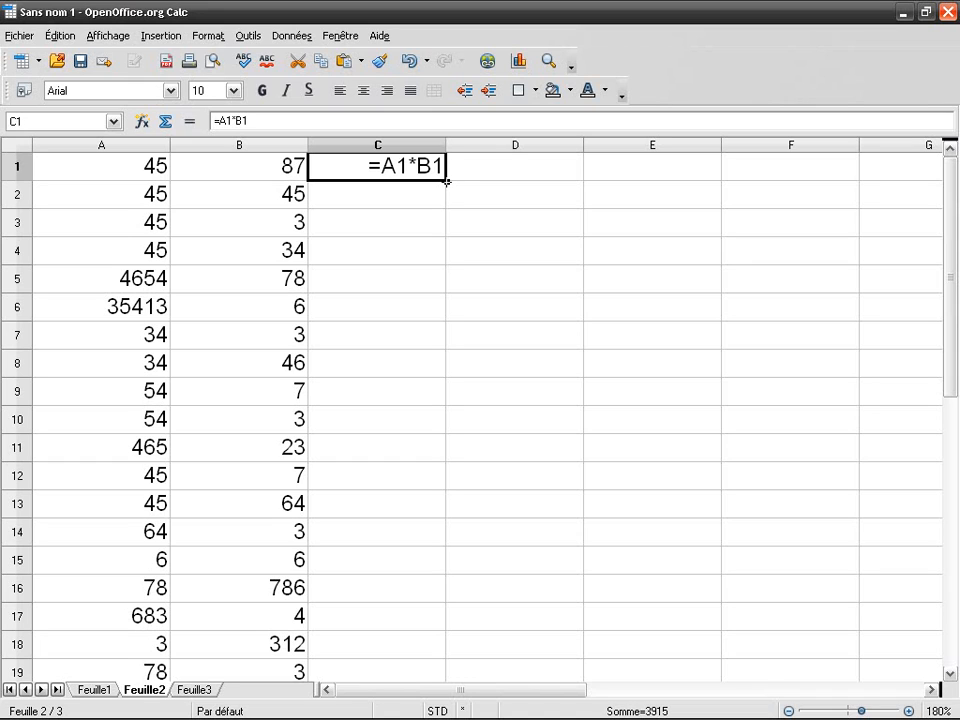
{"action": "left_click_drag", "start_coordinate": [447, 182], "coordinate": [440, 512]}
{"action": "scroll", "coordinate": [439, 456], "scroll_direction": "down", "scroll_amount": 2}
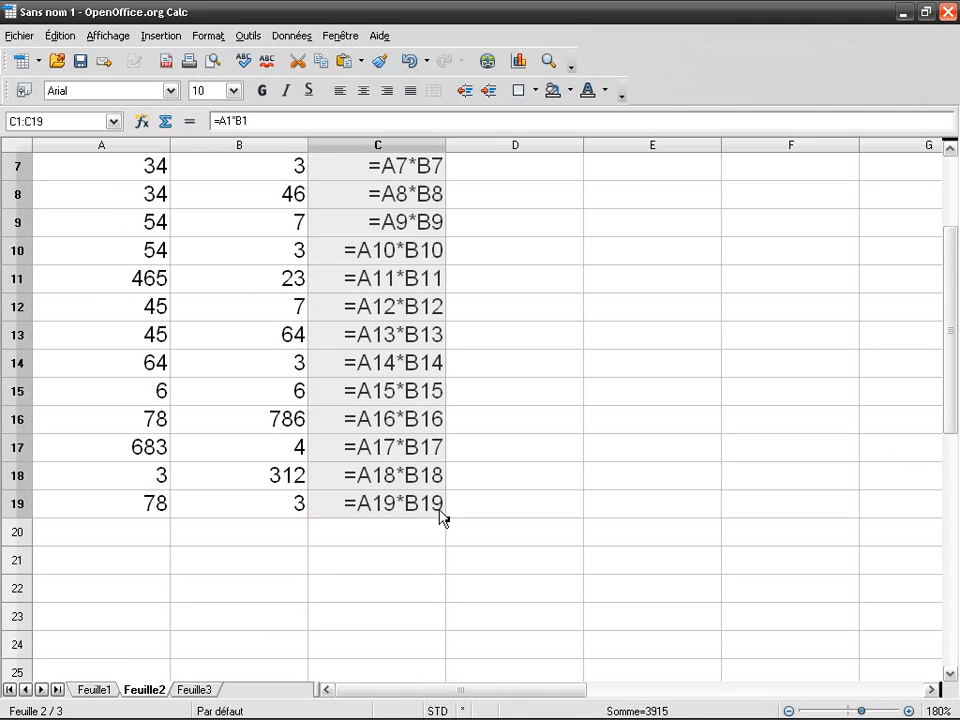
{"action": "scroll", "coordinate": [437, 517], "scroll_direction": "up", "scroll_amount": 1}
{"action": "scroll", "coordinate": [439, 520], "scroll_direction": "up", "scroll_amount": 1}
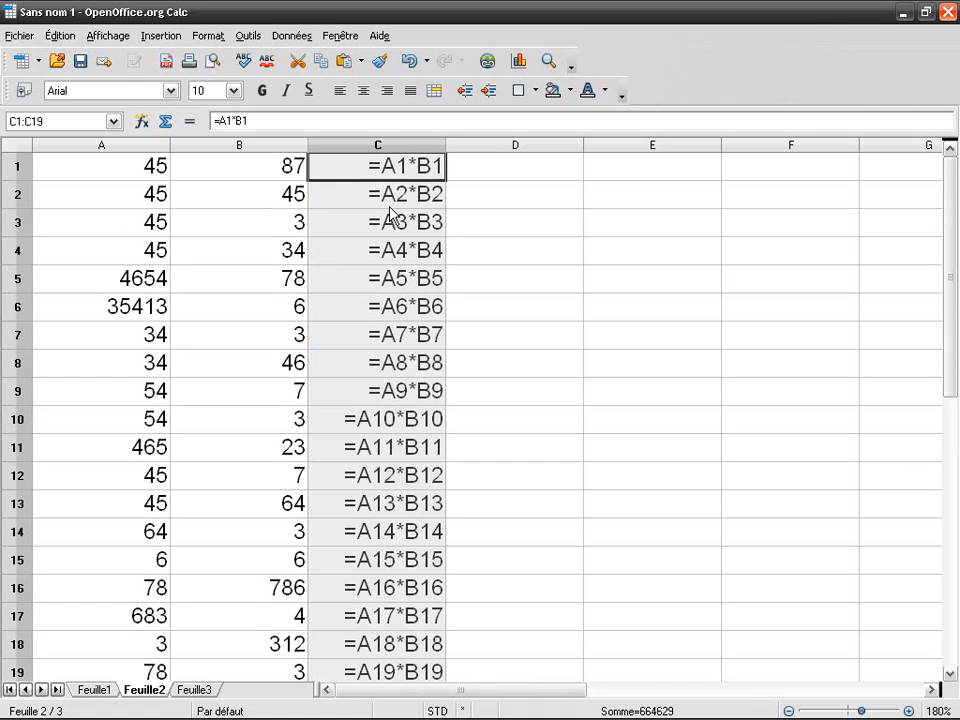
Step: Switch the sheet to show the calculated results of column C, and switch back to formulas
{"action": "left_click", "coordinate": [383, 172]}
{"action": "key", "text": "ctrl+grave"}
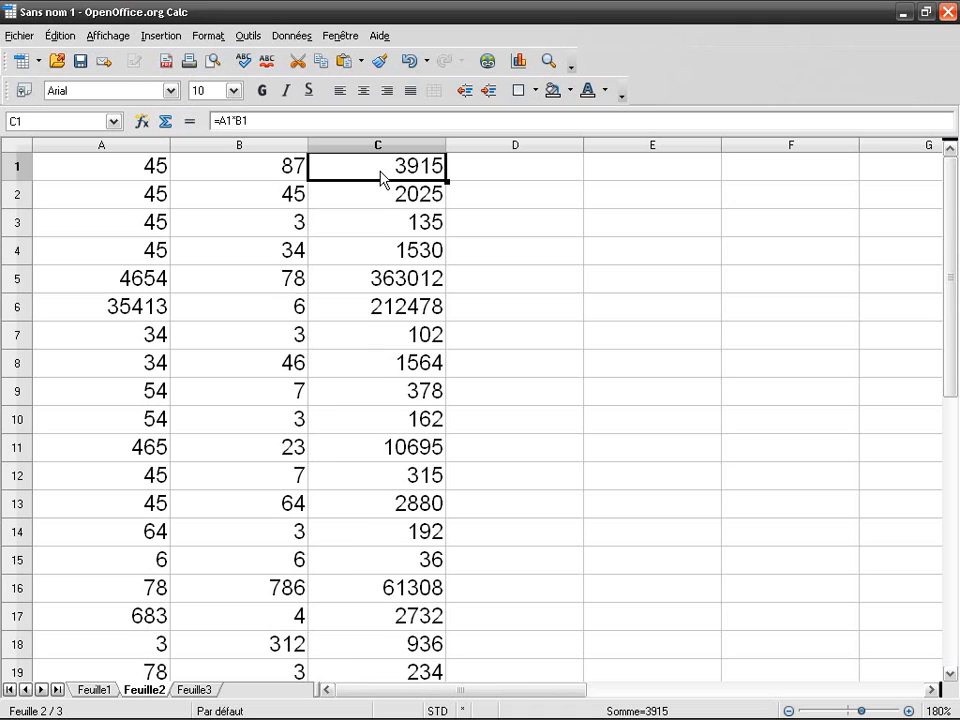
{"action": "key", "text": "ctrl+grave"}
Step: Fill the C1 formula into C2 again and compare the formulas in C1, C2 and C3
{"action": "left_click", "coordinate": [386, 189]}
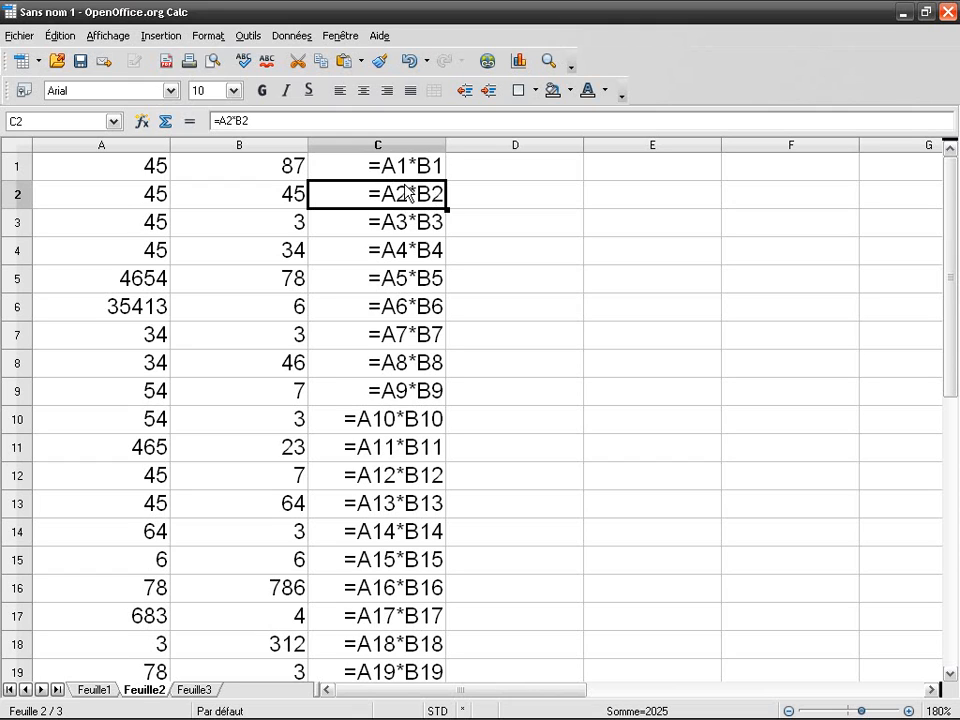
{"action": "left_click", "coordinate": [412, 168]}
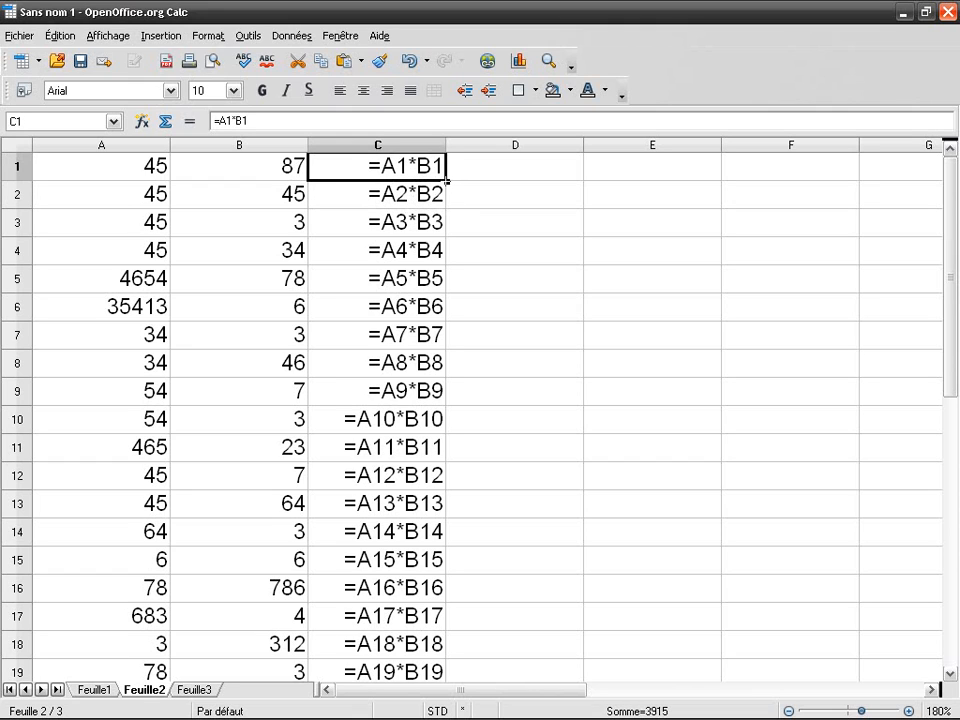
{"action": "left_click_drag", "start_coordinate": [447, 182], "coordinate": [446, 204]}
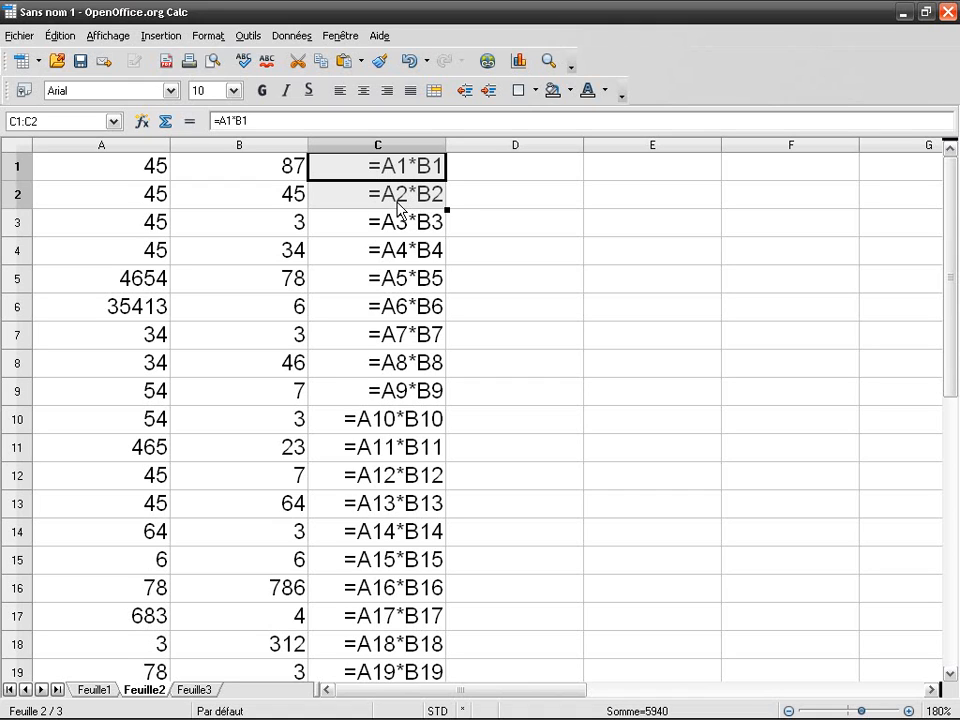
{"action": "left_click", "coordinate": [417, 226]}
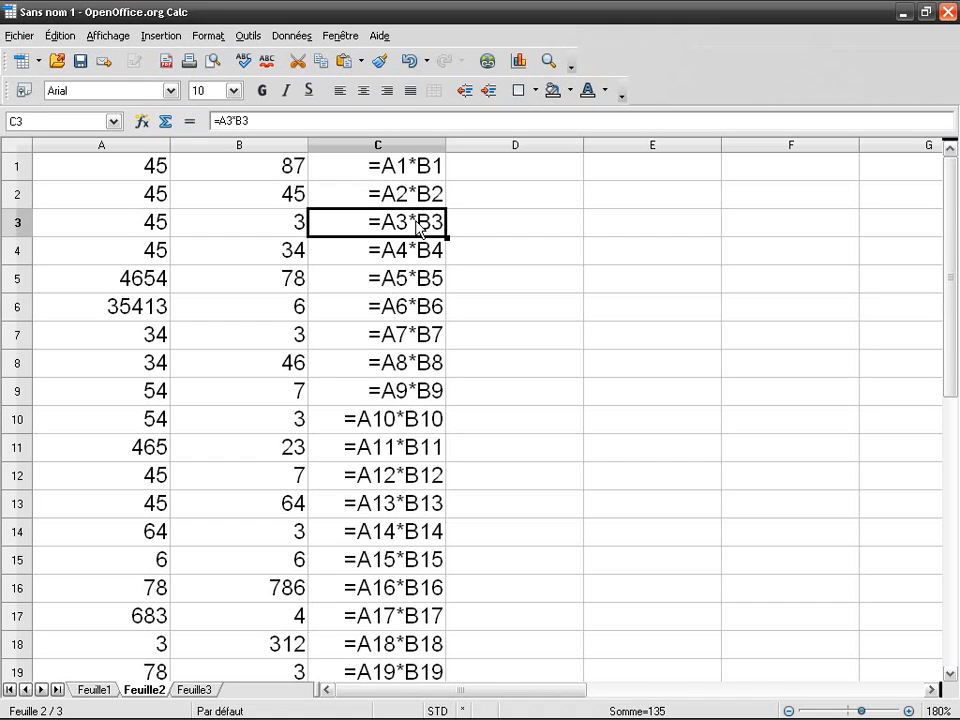
{"action": "key", "text": "Up"}
{"action": "key", "text": "Up"}
{"action": "key", "text": "Down"}
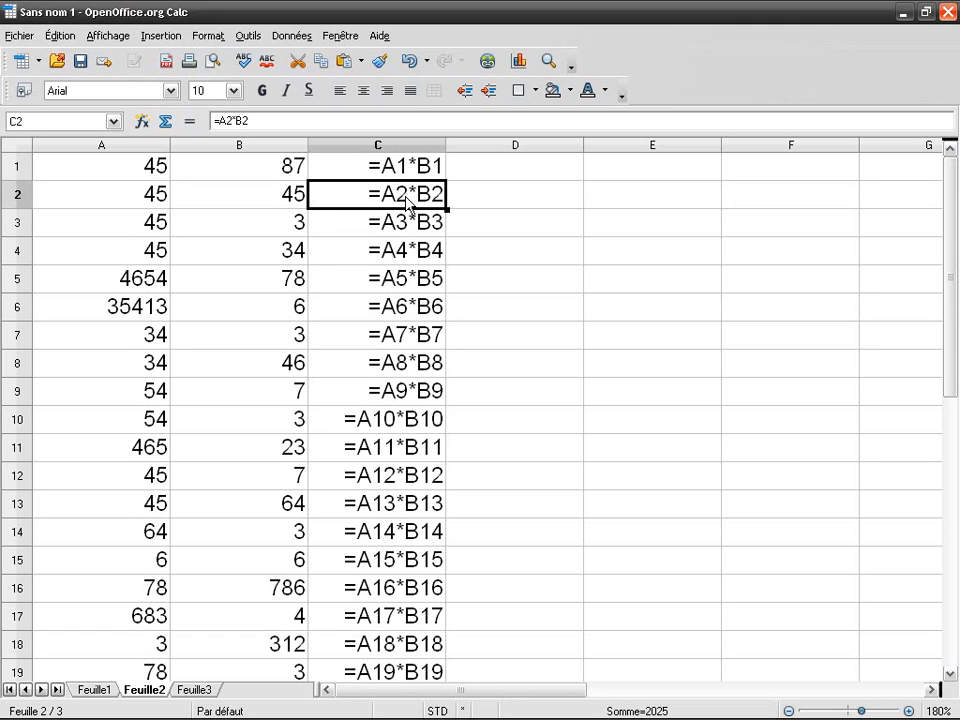
Step: Narrow column B to roughly two thirds of its width
{"action": "left_click_drag", "start_coordinate": [308, 146], "coordinate": [265, 150]}
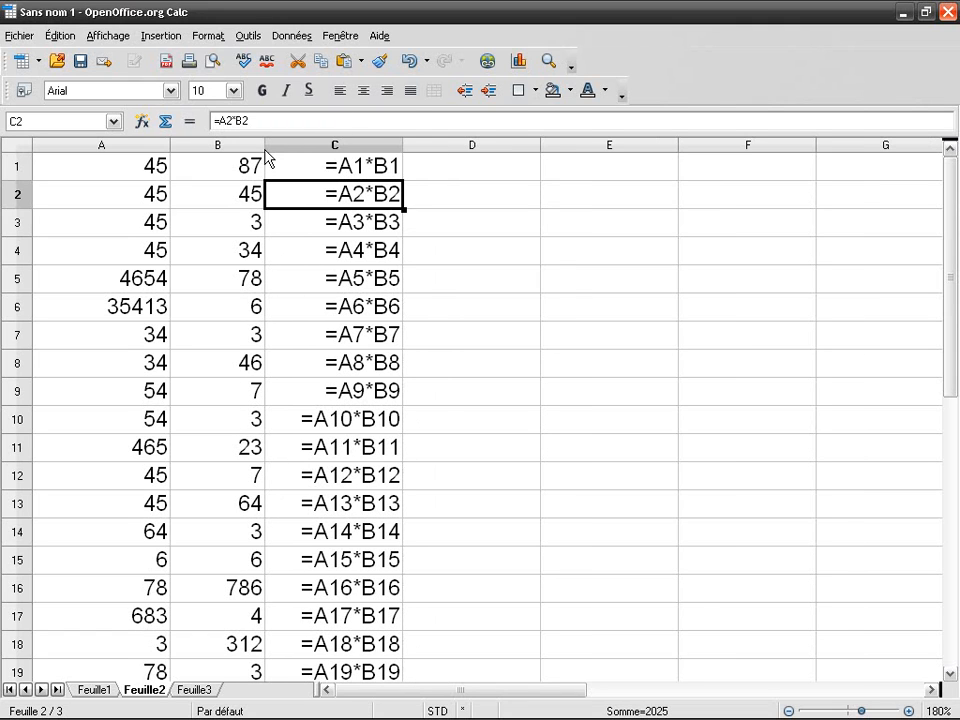